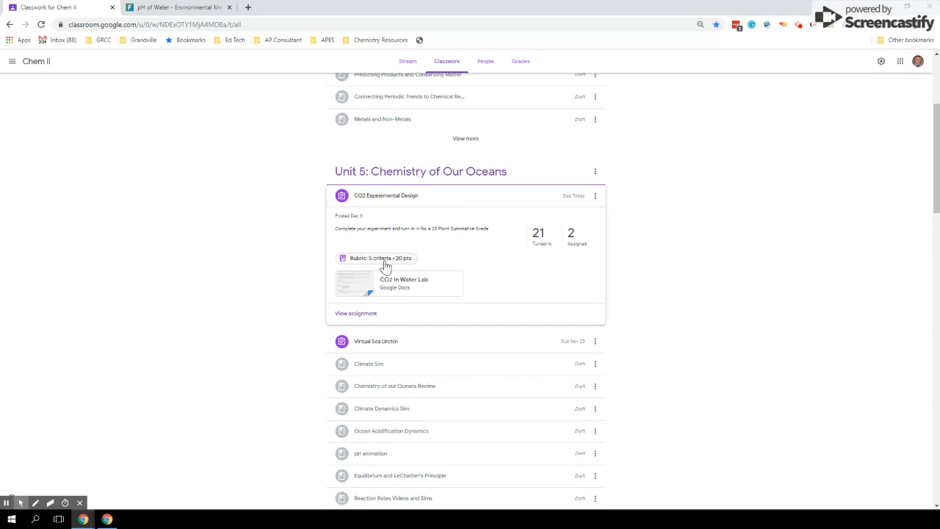
- Open the first student's turned-in submission for the CO2 Expeiemental Design assignment and show its grading rubric
{"action": "left_click", "coordinate": [540, 237]}
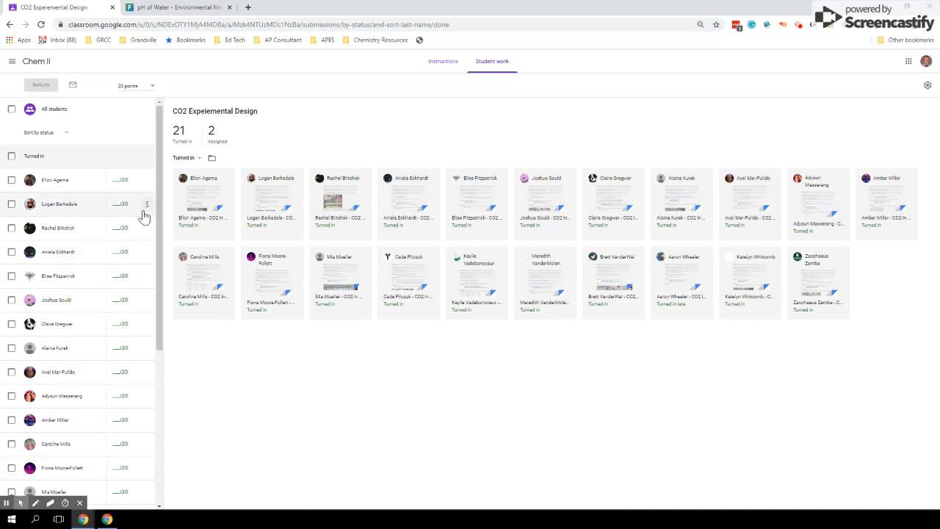
{"action": "left_click", "coordinate": [208, 202]}
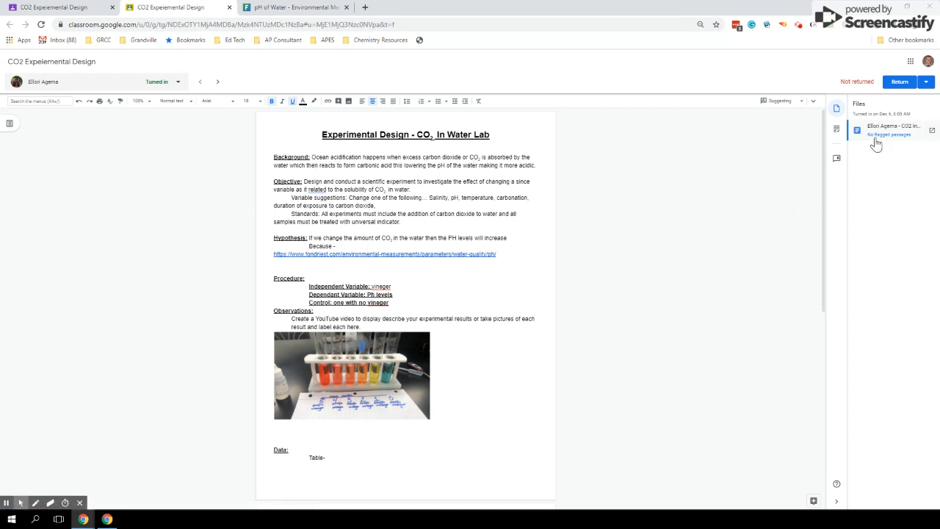
{"action": "left_click", "coordinate": [836, 130]}
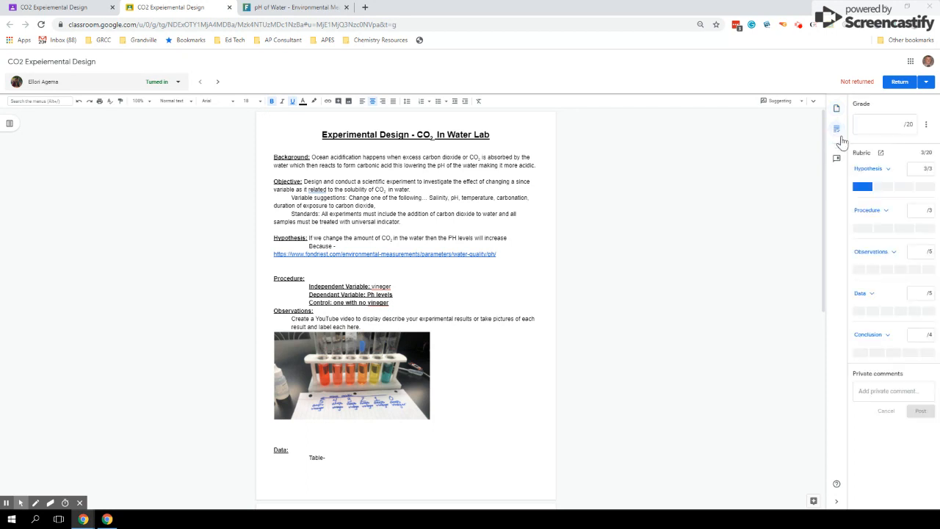
- Check the hypothesis against the Fondriest pH of Water page and rate the Hypothesis criterion Approaching, 2 points
{"action": "left_click", "coordinate": [861, 189]}
{"action": "left_click", "coordinate": [867, 169]}
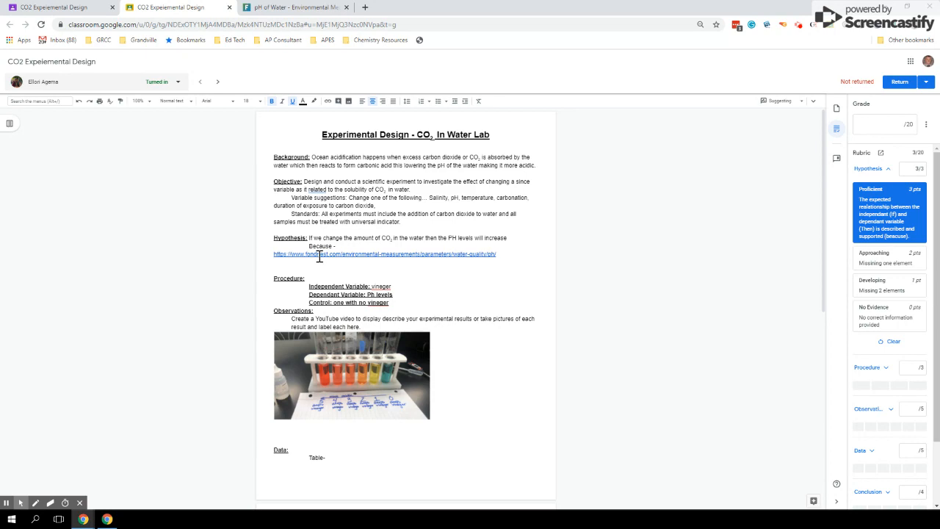
{"action": "left_click", "coordinate": [282, 8]}
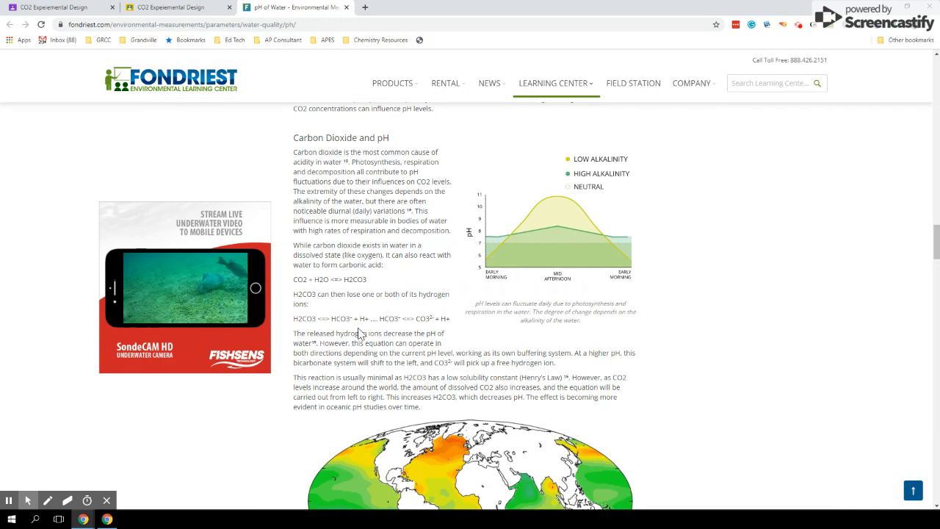
{"action": "left_click", "coordinate": [189, 8]}
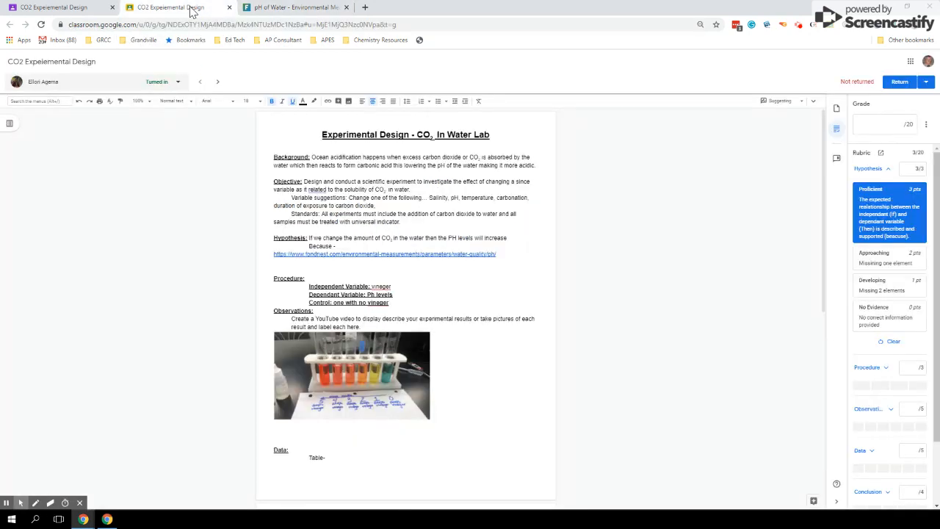
{"action": "left_click", "coordinate": [890, 265]}
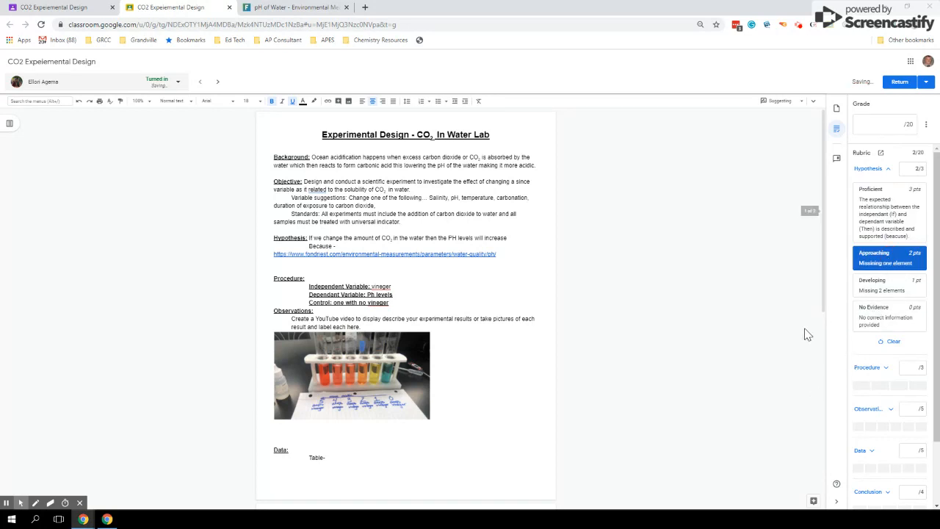
{"action": "left_click", "coordinate": [877, 169]}
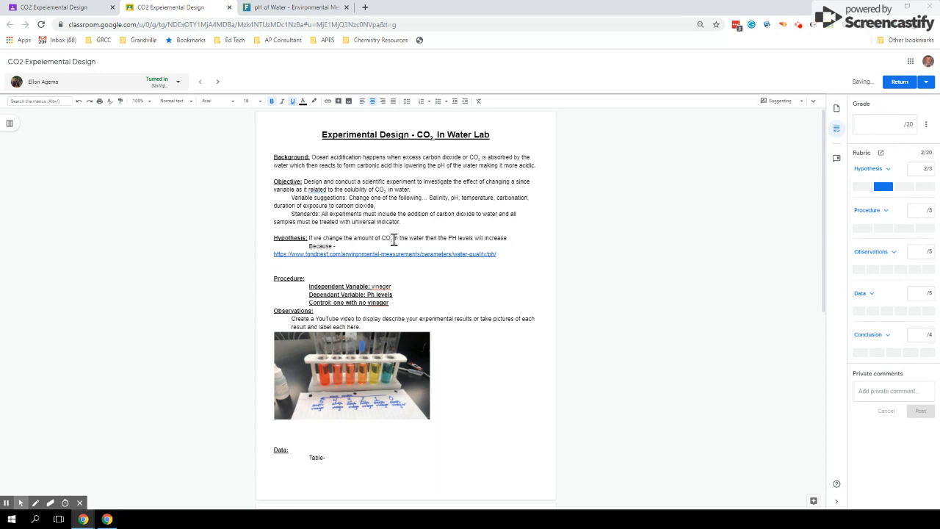
- Add the comment "pH levels will DECREASE" to the hypothesis phrase "in the water then the PH levels will increase"
{"action": "left_click_drag", "start_coordinate": [393, 240], "coordinate": [508, 240]}
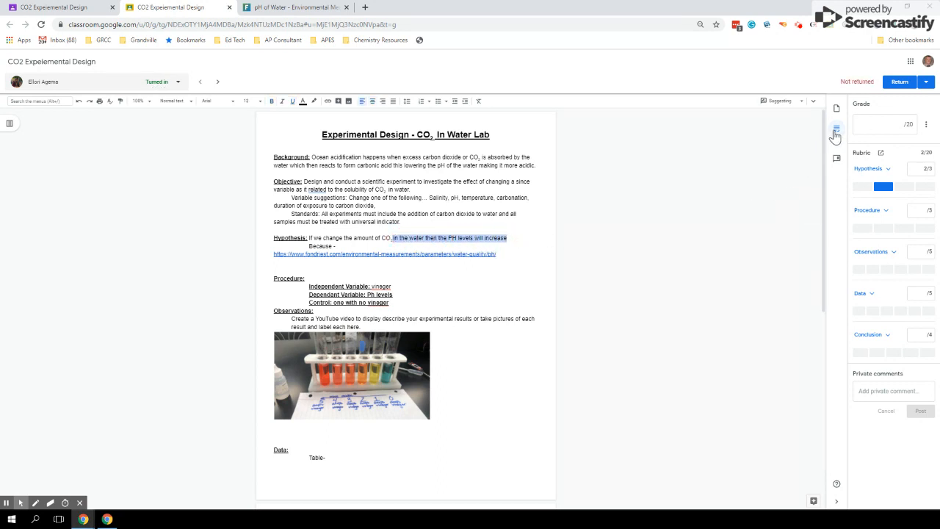
{"action": "left_click", "coordinate": [836, 158]}
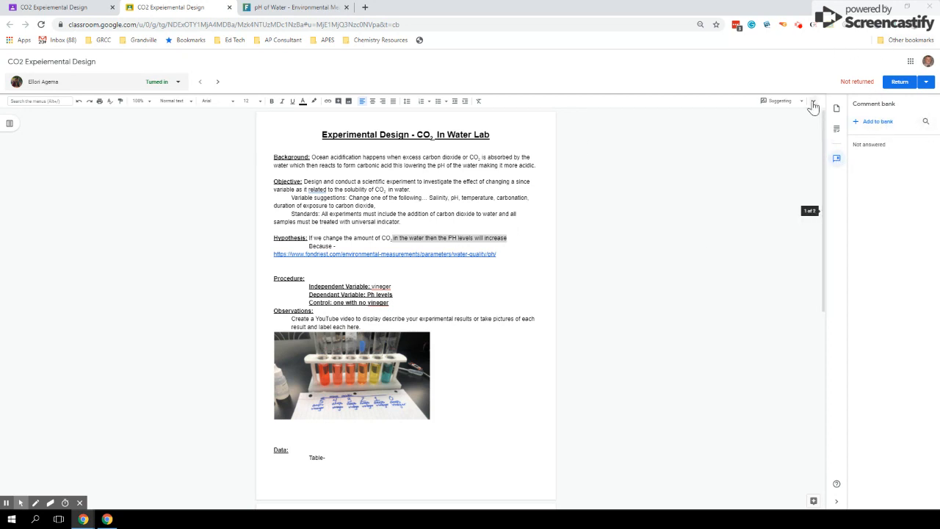
{"action": "left_click", "coordinate": [775, 102]}
{"action": "left_click", "coordinate": [776, 103]}
{"action": "left_click", "coordinate": [784, 107]}
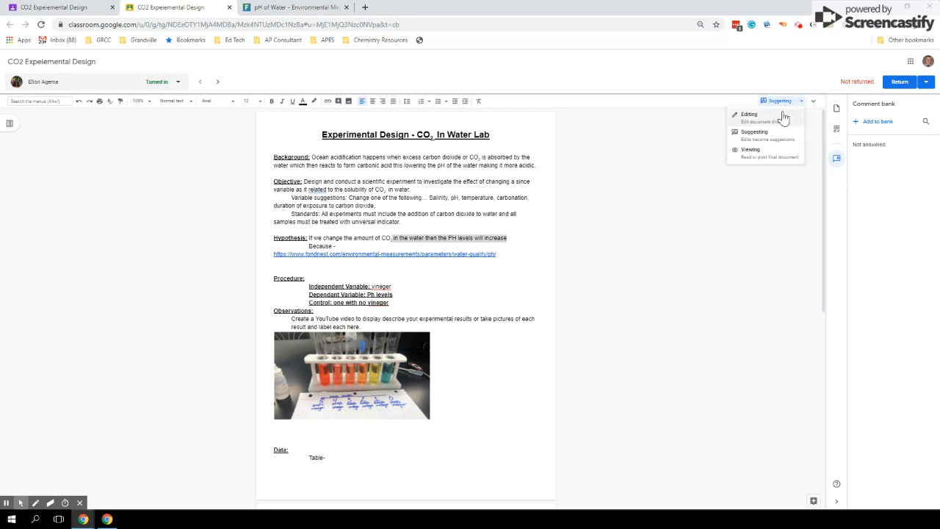
{"action": "left_click", "coordinate": [814, 104]}
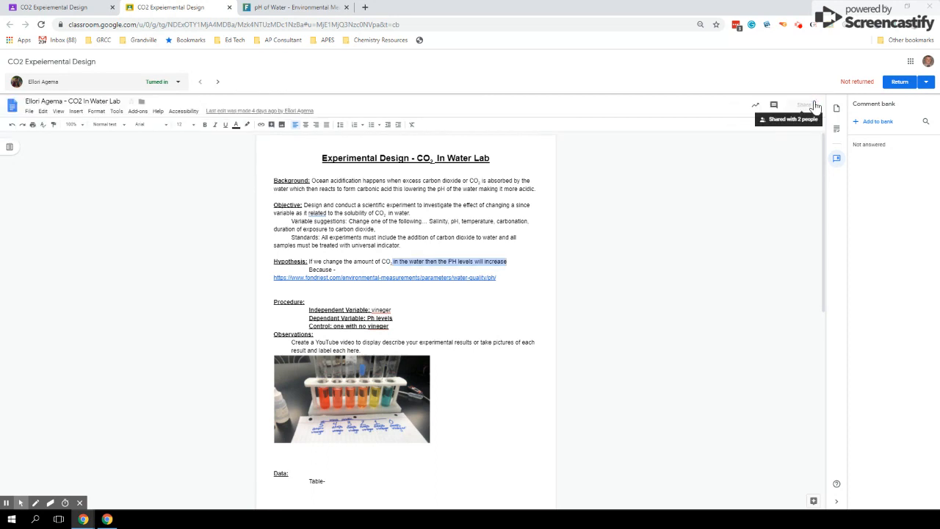
{"action": "left_click", "coordinate": [775, 107]}
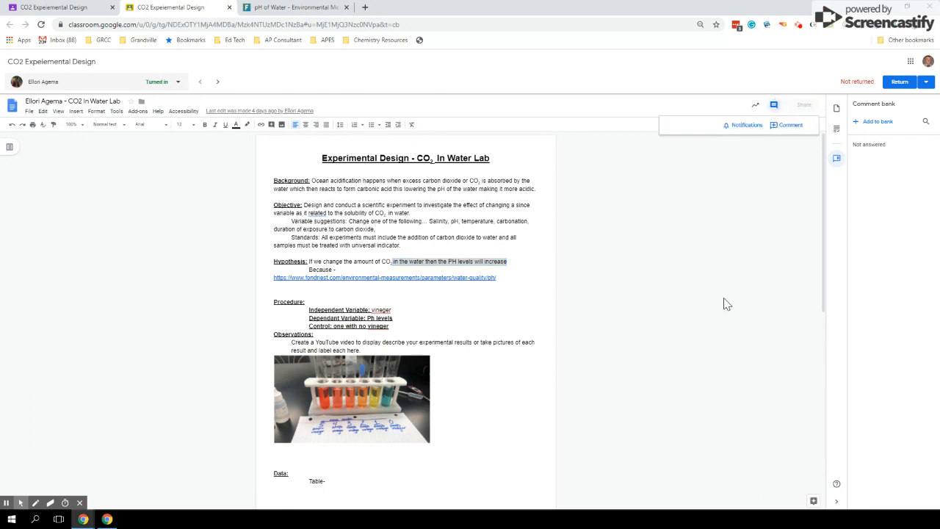
{"action": "left_click", "coordinate": [786, 126]}
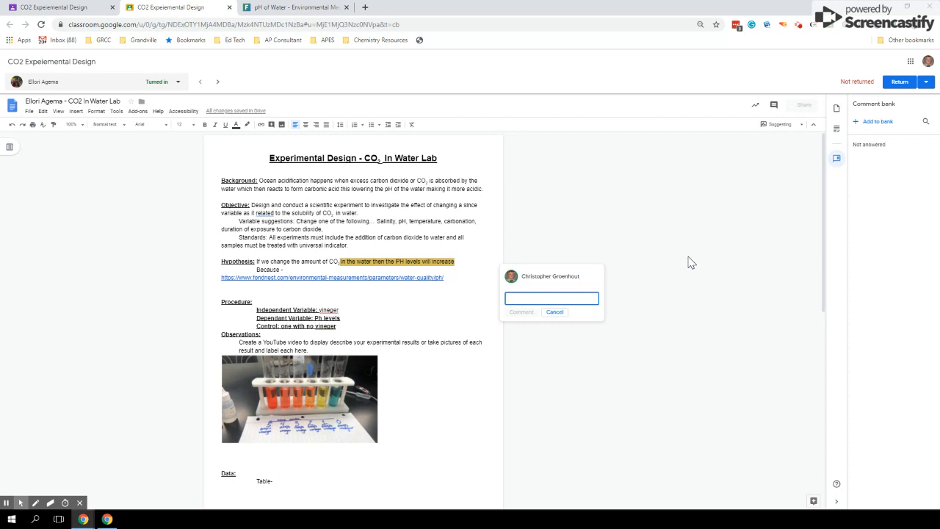
{"action": "type", "text": "P"}
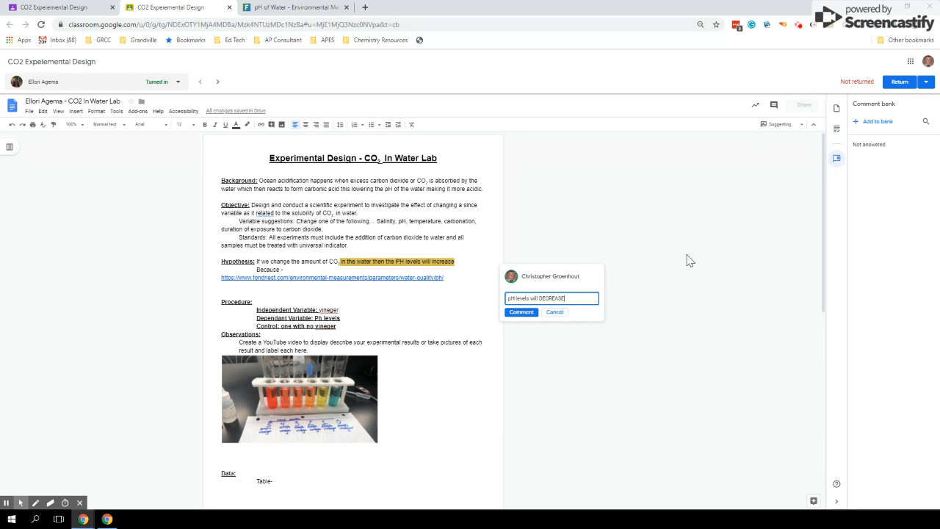
{"action": "left_click", "coordinate": [522, 312]}
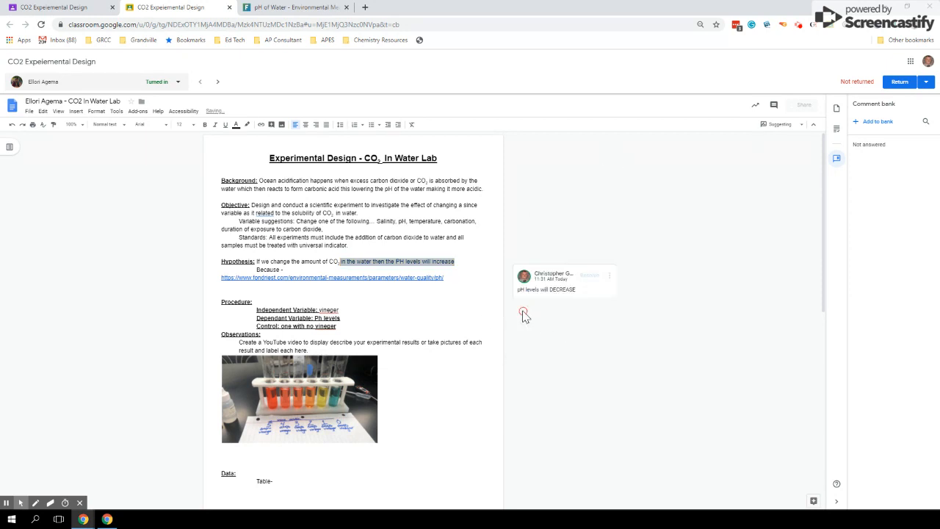
- Return to the rubric, compare the lab document with the Procedure criterion and rate it Approaching, 2 points
{"action": "left_click", "coordinate": [838, 127]}
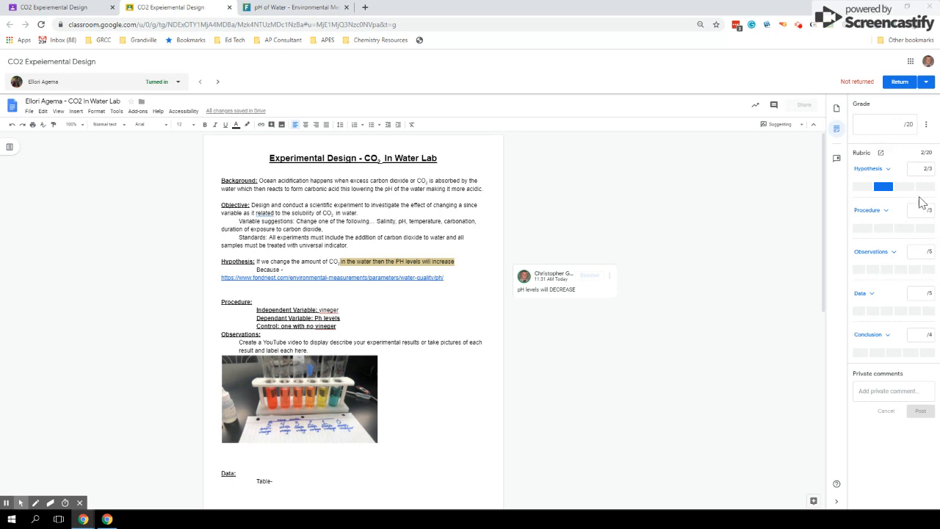
{"action": "left_click", "coordinate": [865, 213]}
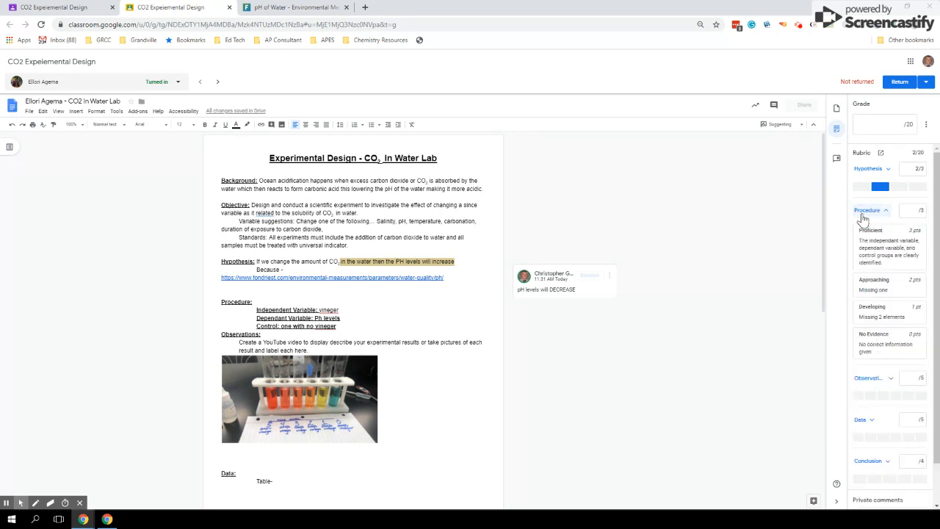
{"action": "scroll", "coordinate": [450, 381], "scroll_direction": "down", "scroll_amount": 2}
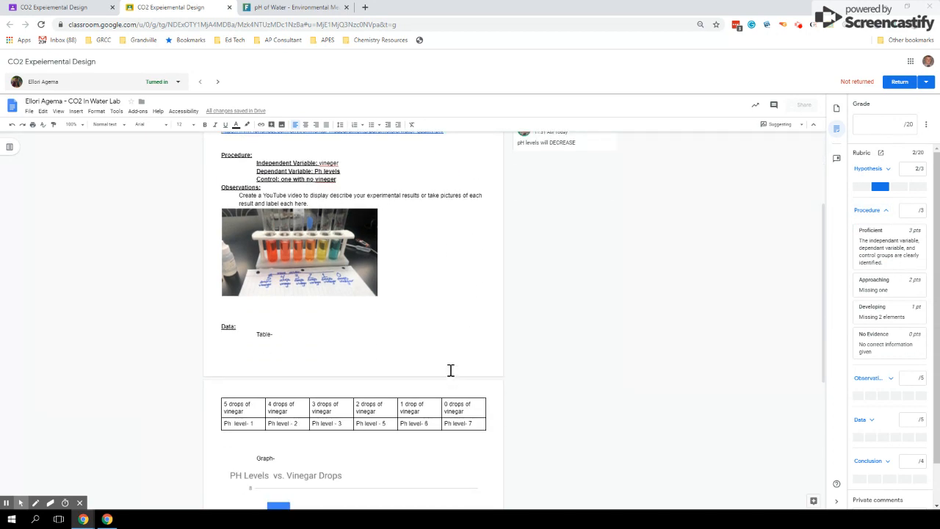
{"action": "scroll", "coordinate": [450, 370], "scroll_direction": "down", "scroll_amount": 1}
{"action": "scroll", "coordinate": [449, 367], "scroll_direction": "up", "scroll_amount": 3}
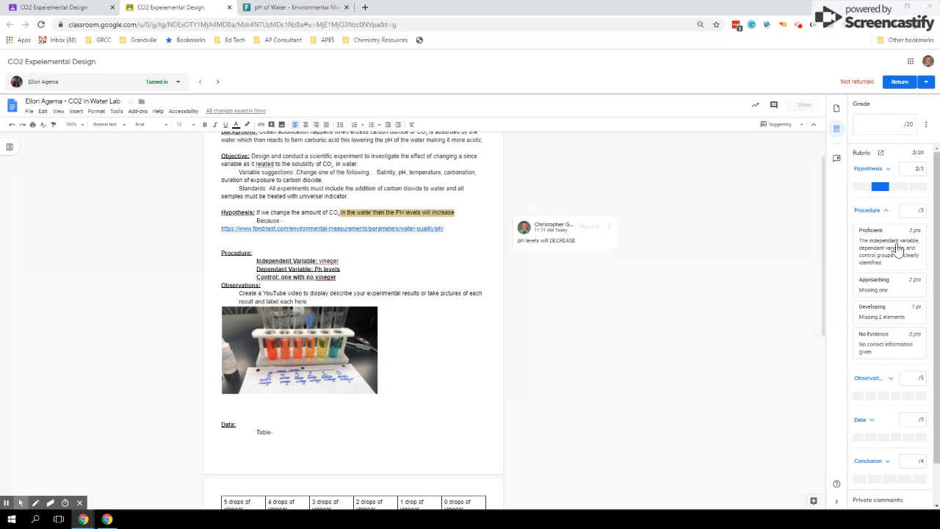
{"action": "left_click", "coordinate": [873, 295]}
{"action": "scroll", "coordinate": [790, 263], "scroll_direction": "down", "scroll_amount": 2}
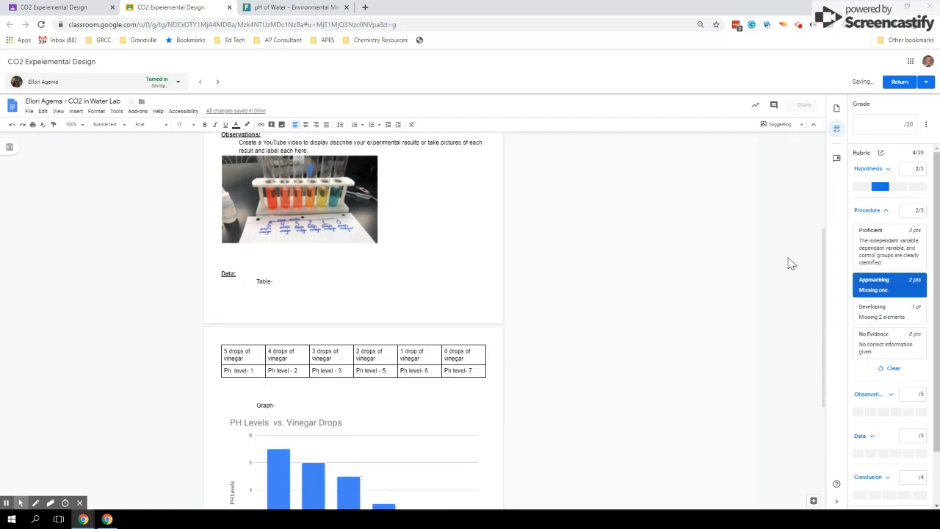
{"action": "scroll", "coordinate": [791, 263], "scroll_direction": "down", "scroll_amount": 1}
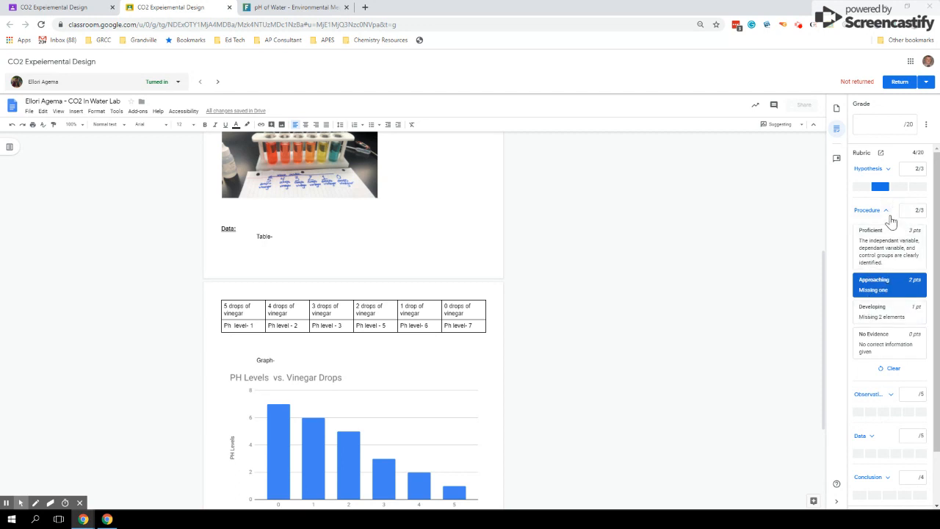
{"action": "left_click", "coordinate": [888, 214]}
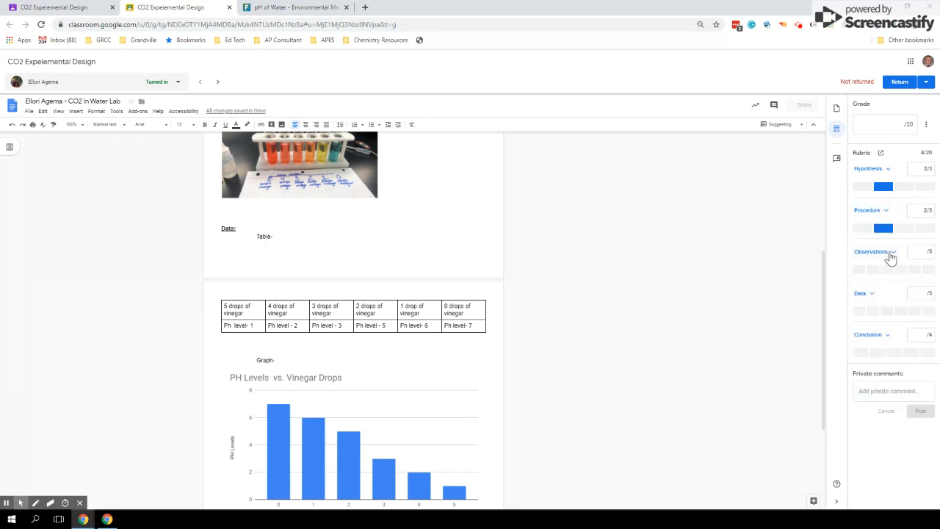
- Rate both the Observations and Data criteria of the rubric Proficient, 5 points each
{"action": "left_click", "coordinate": [889, 252]}
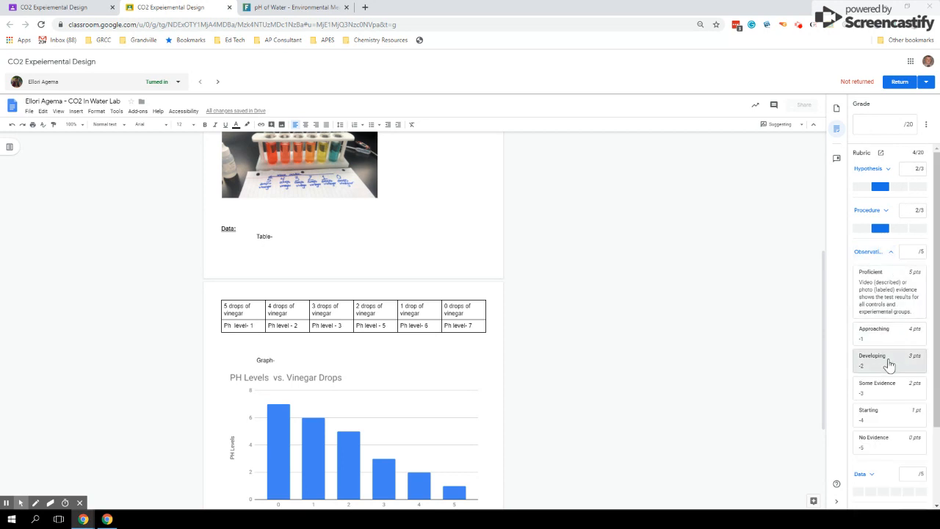
{"action": "left_click", "coordinate": [890, 301]}
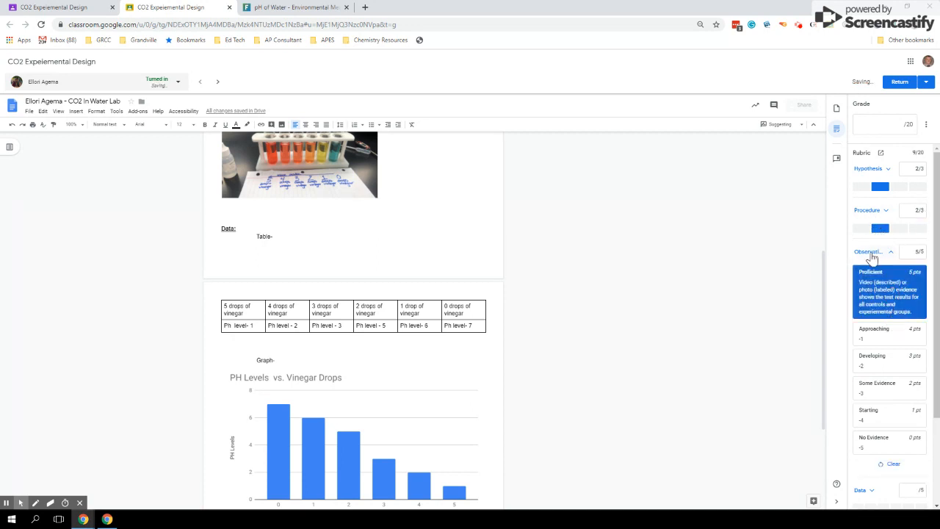
{"action": "left_click", "coordinate": [870, 254]}
{"action": "left_click", "coordinate": [863, 297]}
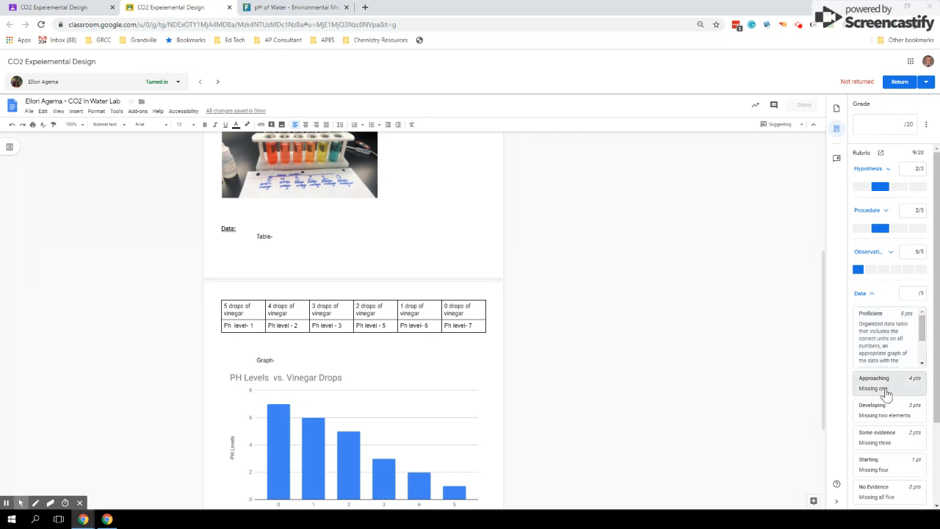
{"action": "left_click", "coordinate": [888, 338]}
{"action": "left_click", "coordinate": [873, 295]}
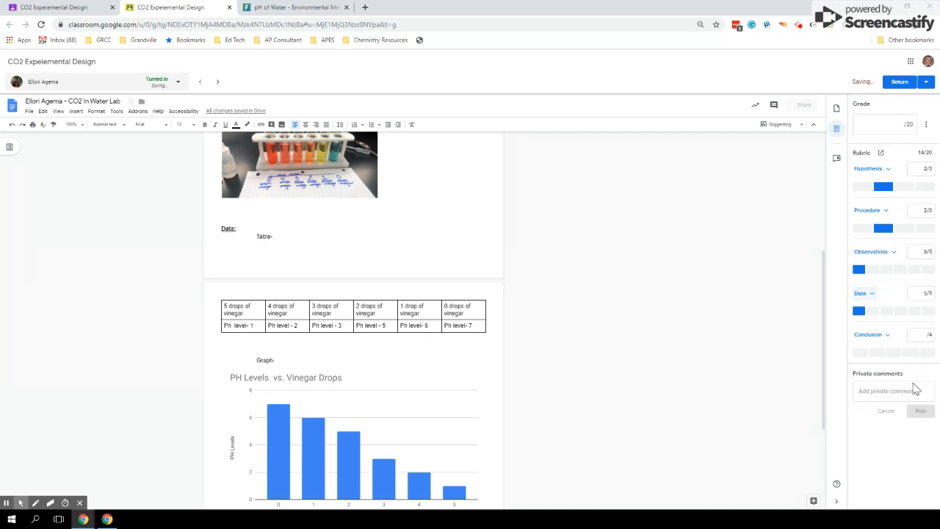
- Rate the Conclusion criterion of the rubric Approaching, 3 points
{"action": "left_click", "coordinate": [886, 336]}
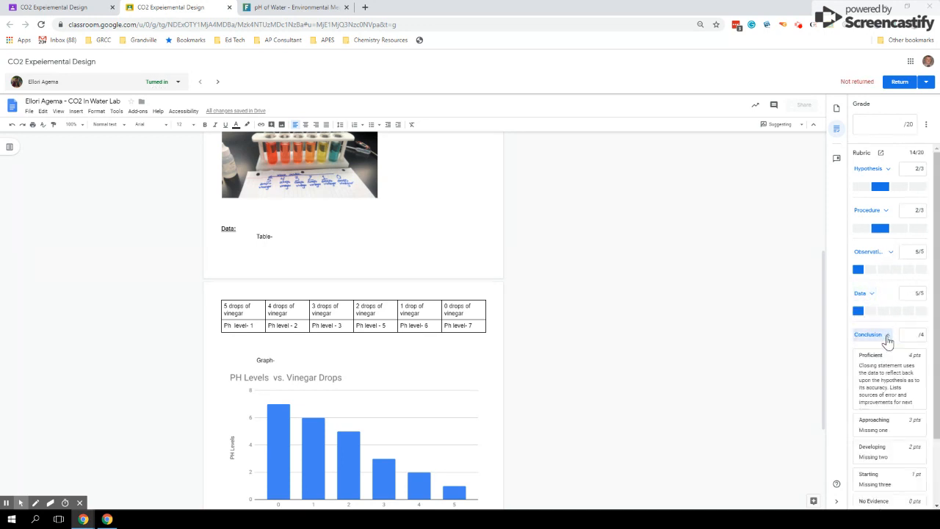
{"action": "left_click", "coordinate": [887, 426]}
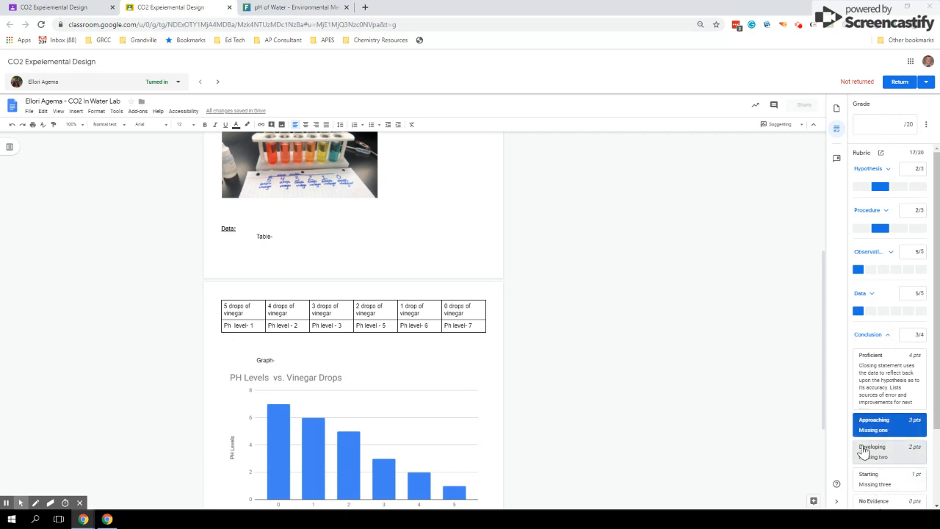
{"action": "left_click", "coordinate": [860, 335]}
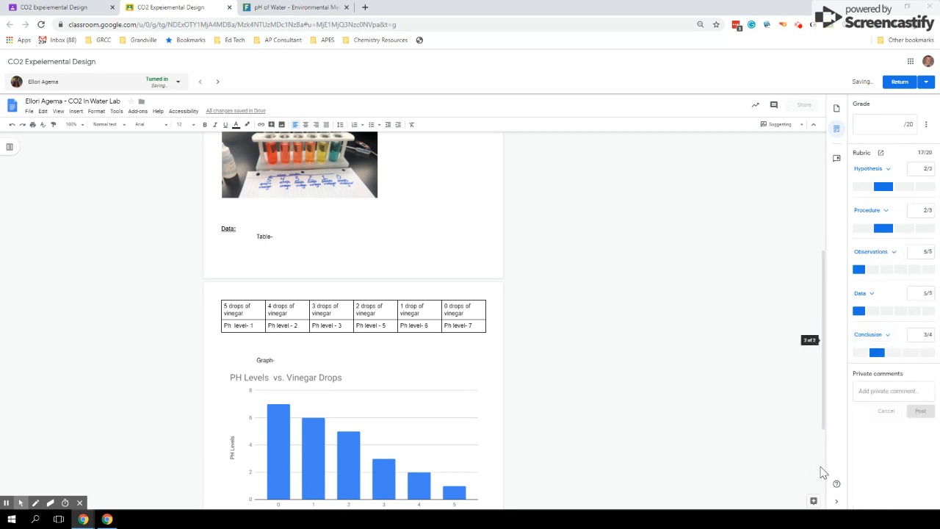
- Review the submission's graph, analysis and conclusion, and open the overall grade out of 20 for entry
{"action": "left_click", "coordinate": [872, 390]}
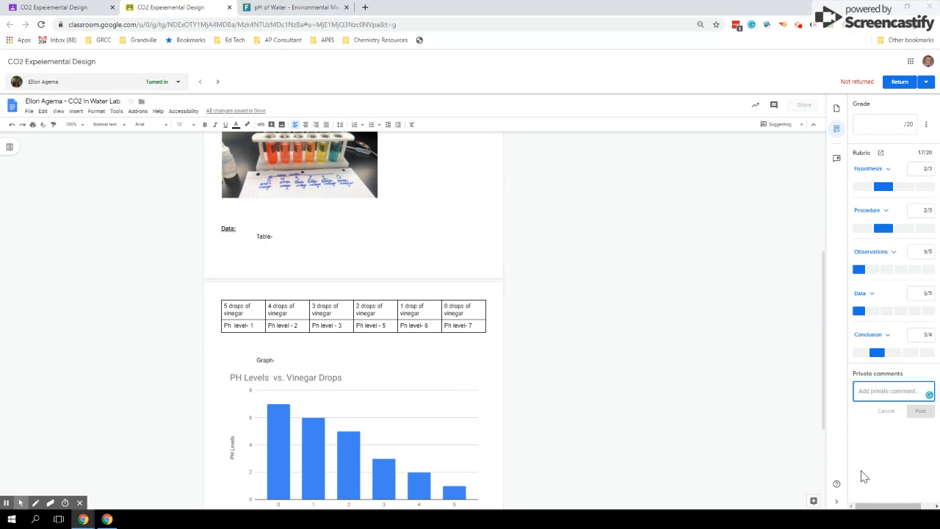
{"action": "scroll", "coordinate": [426, 394], "scroll_direction": "down", "scroll_amount": 3}
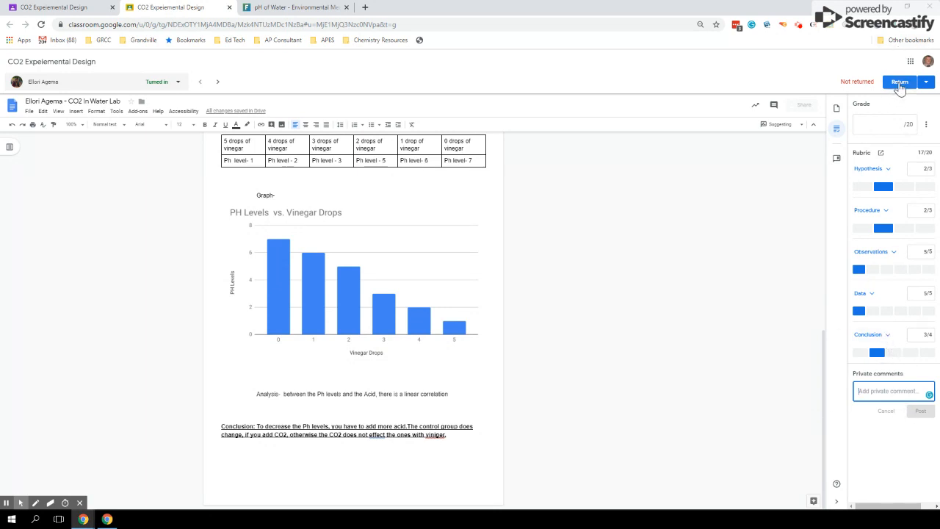
{"action": "left_click", "coordinate": [905, 126]}
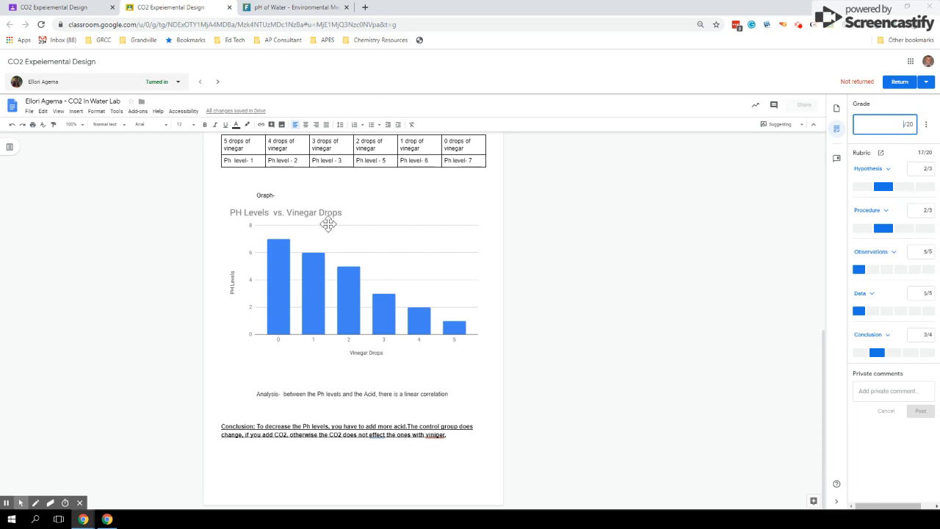
{"action": "scroll", "coordinate": [411, 232], "scroll_direction": "up", "scroll_amount": 5}
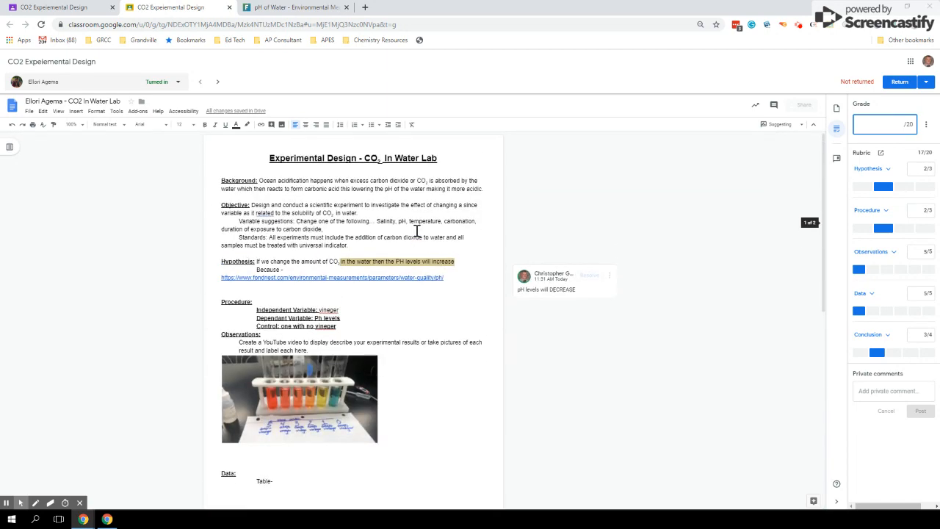